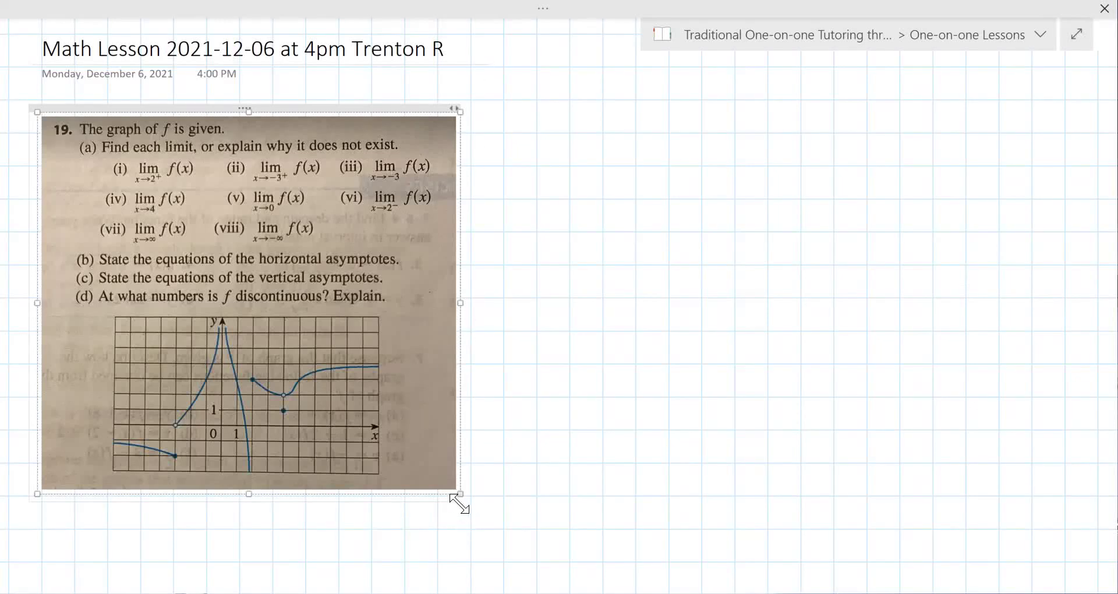
# Enlarge the textbook problem image and ink 'lim x→2+' on the grid to its right
pyautogui.moveTo(515, 551); pyautogui.dragTo(566, 589)
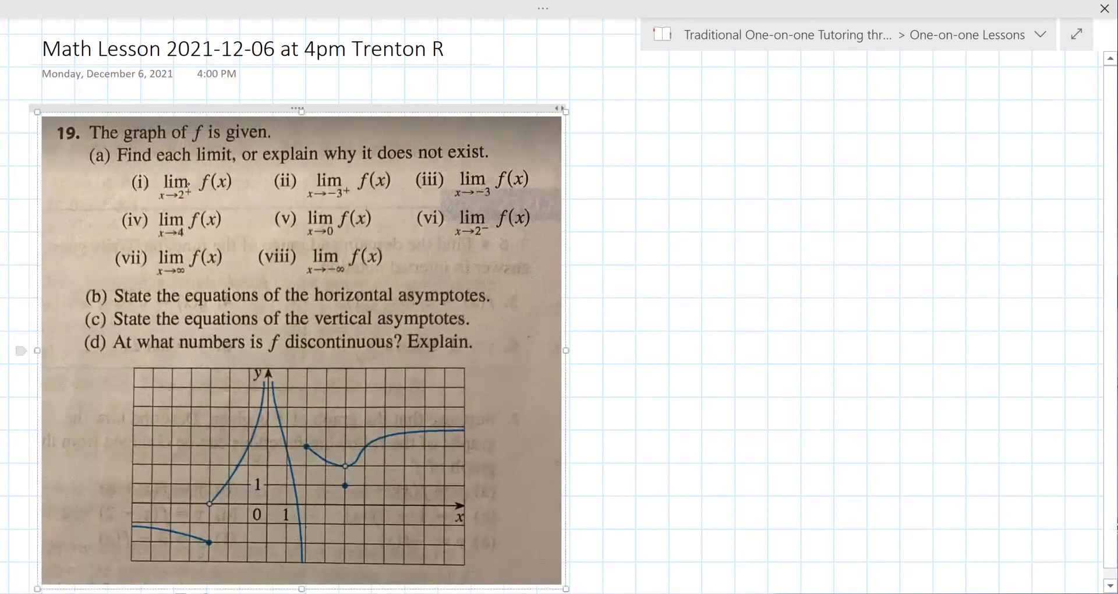
pyautogui.moveTo(632, 134); pyautogui.dragTo(627, 159)
pyautogui.moveTo(638, 148)
pyautogui.mouseDown()
pyautogui.moveTo(637, 158)
pyautogui.moveTo(663, 158)
pyautogui.mouseUp()
pyautogui.moveTo(616, 183)
pyautogui.mouseDown()
pyautogui.moveTo(626, 196)
pyautogui.moveTo(626, 183)
pyautogui.mouseUp()
pyautogui.moveTo(636, 188); pyautogui.dragTo(643, 193)
pyautogui.moveTo(655, 185)
pyautogui.mouseDown()
pyautogui.moveTo(663, 196)
pyautogui.moveTo(673, 188)
pyautogui.mouseUp()
pyautogui.moveTo(668, 183); pyautogui.dragTo(678, 181)
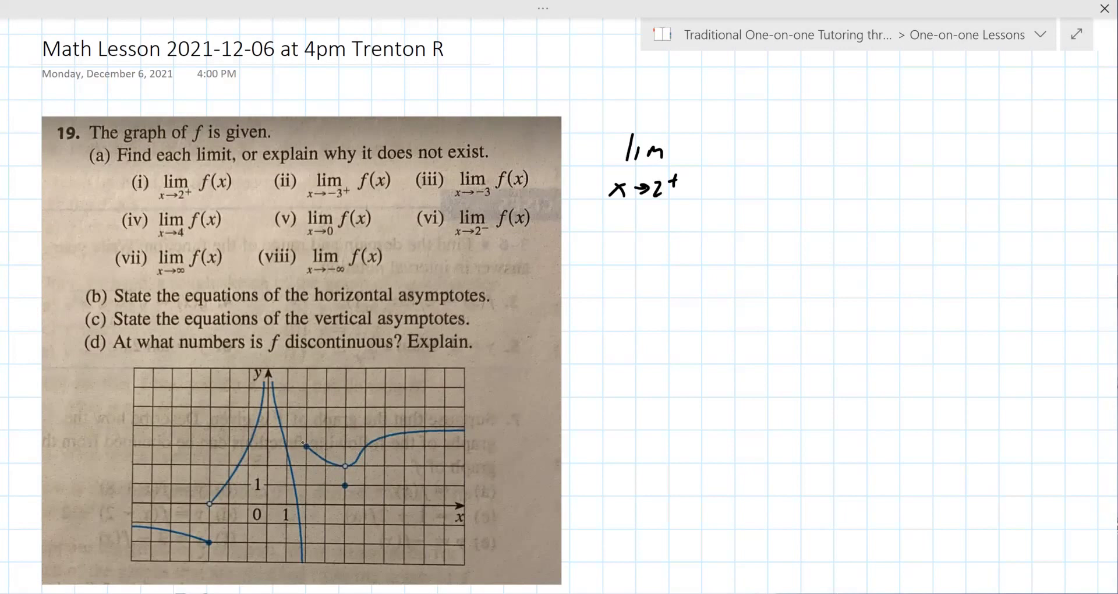
# Complete the first limit as f(x) = 3 and mark the filled dot on the graph
pyautogui.moveTo(303, 453); pyautogui.dragTo(306, 445)
pyautogui.moveTo(722, 147)
pyautogui.mouseDown()
pyautogui.moveTo(707, 167)
pyautogui.moveTo(717, 153)
pyautogui.mouseUp()
pyautogui.moveTo(727, 145); pyautogui.dragTo(725, 163)
pyautogui.moveTo(730, 150); pyautogui.dragTo(733, 164)
pyautogui.moveTo(756, 130); pyautogui.dragTo(760, 168)
pyautogui.moveTo(305, 447)
pyautogui.mouseDown()
pyautogui.moveTo(321, 424)
pyautogui.moveTo(305, 445)
pyautogui.mouseUp()
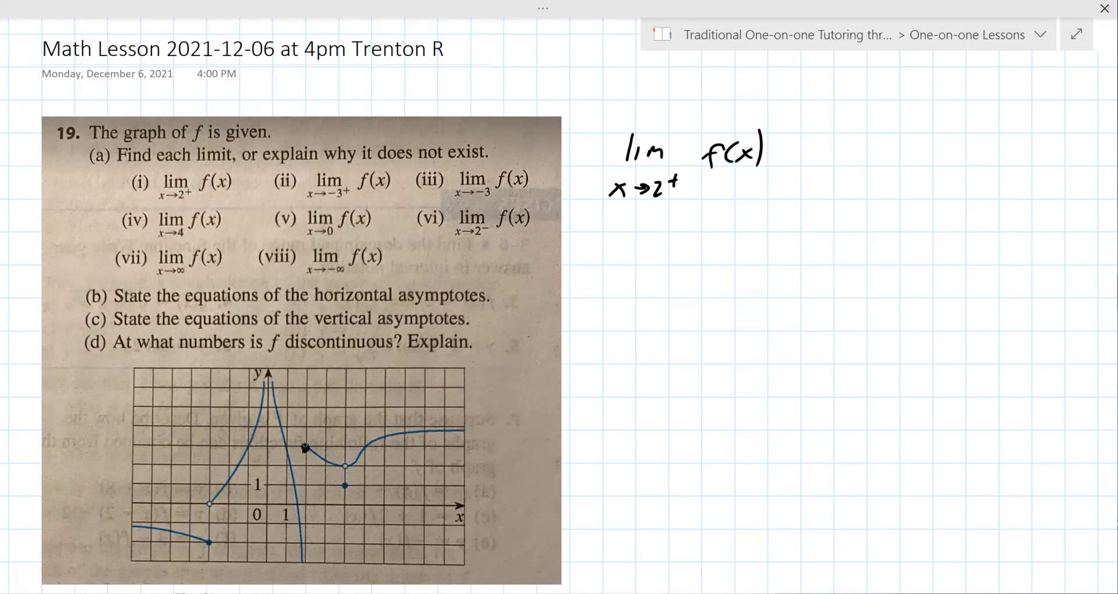
pyautogui.moveTo(796, 151); pyautogui.dragTo(812, 158)
pyautogui.moveTo(833, 140)
pyautogui.mouseDown()
pyautogui.moveTo(843, 149)
pyautogui.moveTo(827, 164)
pyautogui.mouseUp()
# Handwrite 'lim x→-3+ f(x)' below the first limit
pyautogui.moveTo(637, 233); pyautogui.dragTo(634, 259)
pyautogui.moveTo(642, 248); pyautogui.dragTo(642, 257)
pyautogui.moveTo(654, 257)
pyautogui.mouseDown()
pyautogui.moveTo(664, 256)
pyautogui.moveTo(628, 295)
pyautogui.mouseUp()
pyautogui.moveTo(634, 291); pyautogui.dragTo(649, 294)
pyautogui.moveTo(667, 286)
pyautogui.mouseDown()
pyautogui.moveTo(684, 294)
pyautogui.moveTo(707, 283)
pyautogui.mouseUp()
pyautogui.moveTo(702, 275); pyautogui.dragTo(717, 272)
pyautogui.moveTo(729, 236)
pyautogui.mouseDown()
pyautogui.moveTo(714, 255)
pyautogui.moveTo(719, 248)
pyautogui.mouseUp()
pyautogui.moveTo(743, 233)
pyautogui.mouseDown()
pyautogui.moveTo(738, 253)
pyautogui.moveTo(753, 251)
pyautogui.mouseUp()
pyautogui.moveTo(752, 239); pyautogui.dragTo(742, 251)
pyautogui.moveTo(761, 226); pyautogui.dragTo(763, 249)
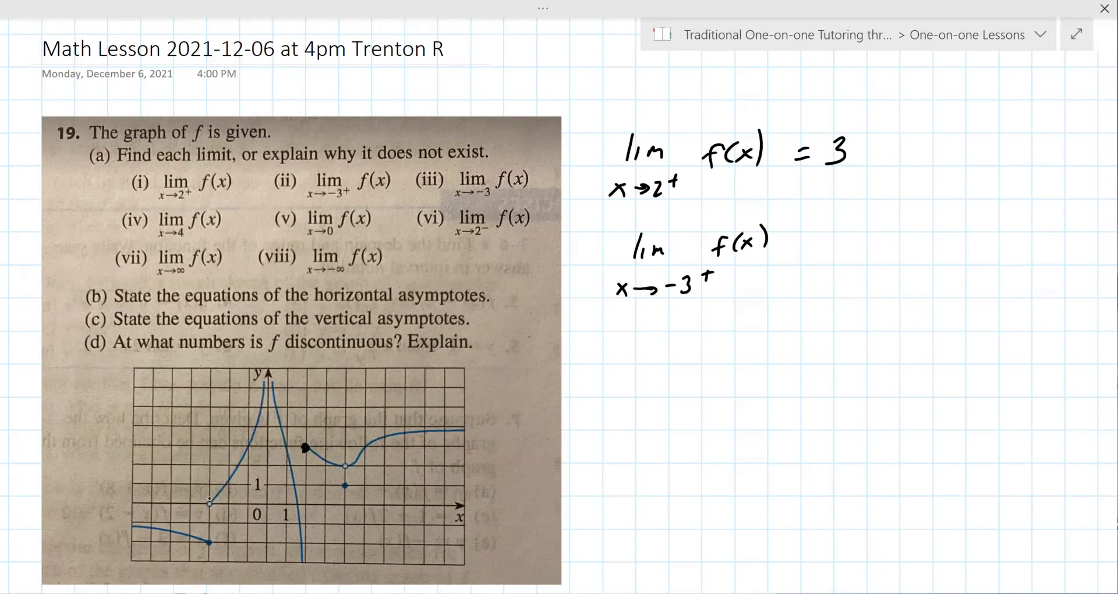
# Write '= 0' after the second limit and '=DNE' after item (iii), marking the open circle
pyautogui.moveTo(792, 245)
pyautogui.mouseDown()
pyautogui.moveTo(799, 254)
pyautogui.moveTo(821, 240)
pyautogui.mouseUp()
pyautogui.moveTo(535, 177); pyautogui.dragTo(544, 177)
pyautogui.moveTo(534, 182); pyautogui.dragTo(544, 182)
pyautogui.moveTo(548, 171)
pyautogui.mouseDown()
pyautogui.moveTo(554, 185)
pyautogui.moveTo(578, 167)
pyautogui.mouseUp()
pyautogui.moveTo(571, 170); pyautogui.dragTo(570, 186)
pyautogui.moveTo(210, 524); pyautogui.dragTo(208, 532)
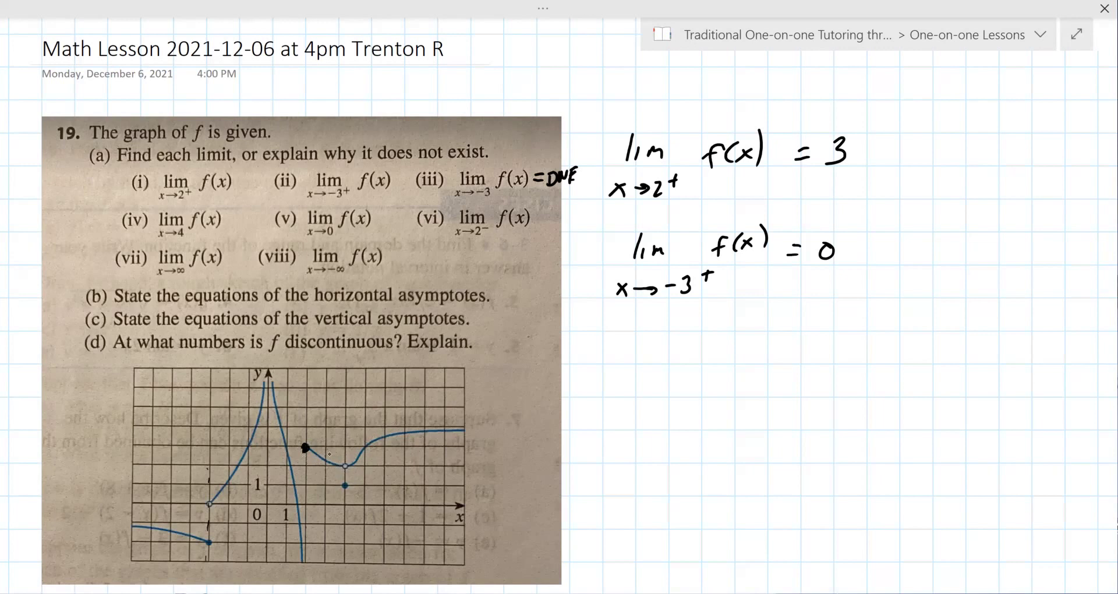
# Write '= 2' after item (iv) and add upward arrowheads to the asymptote branches
pyautogui.moveTo(223, 219); pyautogui.dragTo(232, 218)
pyautogui.moveTo(224, 225); pyautogui.dragTo(231, 224)
pyautogui.moveTo(240, 216); pyautogui.dragTo(251, 230)
pyautogui.moveTo(261, 476); pyautogui.dragTo(261, 489)
pyautogui.moveTo(270, 389)
pyautogui.mouseDown()
pyautogui.moveTo(260, 380)
pyautogui.moveTo(263, 389)
pyautogui.mouseUp()
# Write '=+∞' after item (v) and '=-∞' after item (vi), adding a downward arrowhead
pyautogui.moveTo(370, 222); pyautogui.dragTo(378, 220)
pyautogui.moveTo(371, 227); pyautogui.dragTo(386, 216)
pyautogui.moveTo(388, 221); pyautogui.dragTo(400, 217)
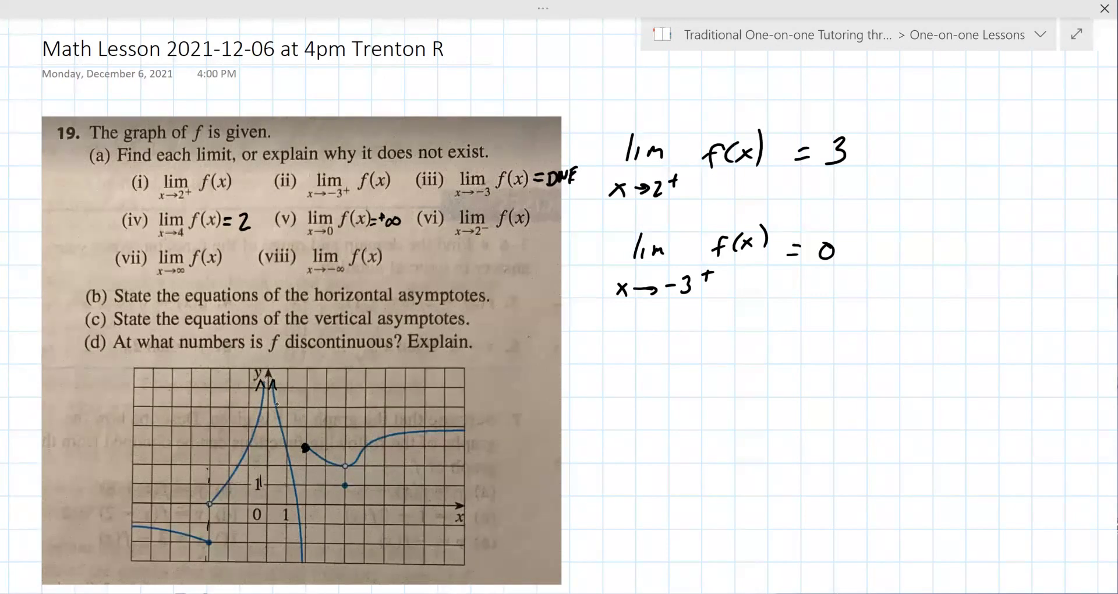
pyautogui.moveTo(296, 554); pyautogui.dragTo(300, 562)
pyautogui.moveTo(527, 220)
pyautogui.mouseDown()
pyautogui.moveTo(547, 230)
pyautogui.moveTo(536, 230)
pyautogui.mouseUp()
pyautogui.moveTo(558, 230); pyautogui.dragTo(565, 220)
# Draw arrows showing approach from both sides and extend the curve's right end
pyautogui.moveTo(730, 405); pyautogui.dragTo(874, 365)
pyautogui.moveTo(861, 363); pyautogui.dragTo(866, 374)
pyautogui.moveTo(1023, 395)
pyautogui.mouseDown()
pyautogui.moveTo(961, 375)
pyautogui.moveTo(921, 377)
pyautogui.mouseUp()
pyautogui.moveTo(931, 370); pyautogui.dragTo(930, 383)
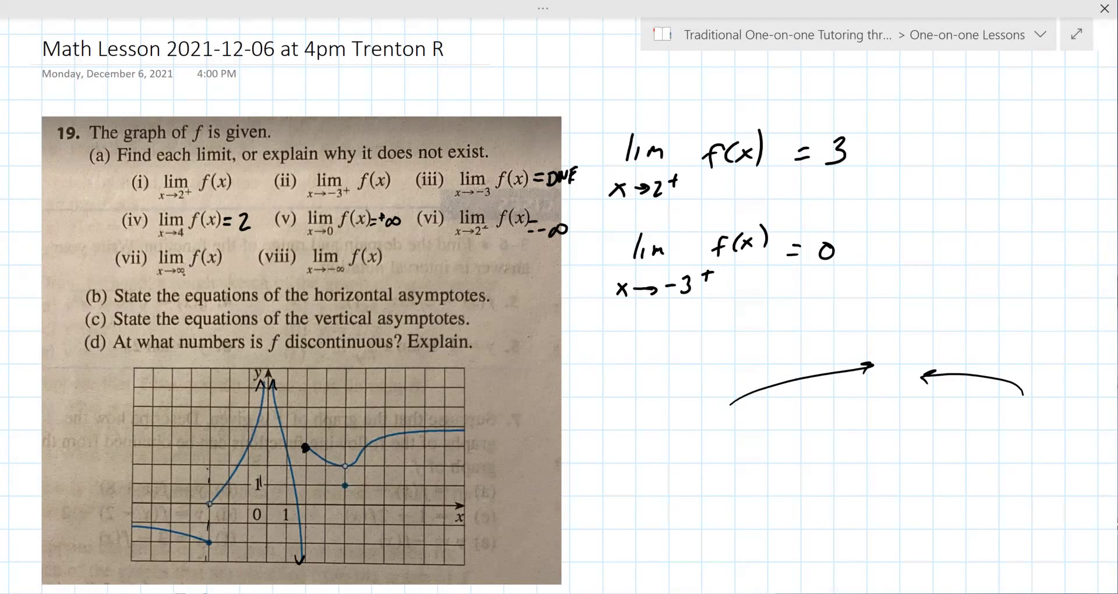
pyautogui.moveTo(458, 430); pyautogui.dragTo(531, 429)
# Write '= 4' after item (vii) and extend the bottom curve and dashed asymptote leftward
pyautogui.moveTo(221, 255); pyautogui.dragTo(229, 266)
pyautogui.moveTo(237, 252); pyautogui.dragTo(241, 272)
pyautogui.moveTo(134, 522); pyautogui.dragTo(133, 531)
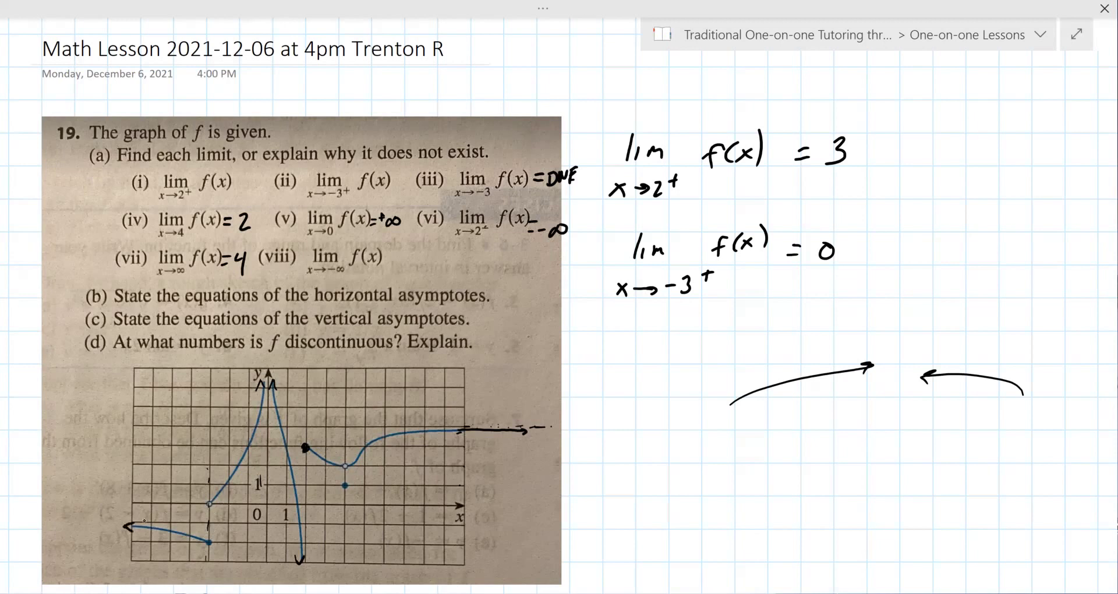
pyautogui.moveTo(70, 523); pyautogui.dragTo(57, 524)
# Write '= -1' after item (viii), add a circled b, and underline 'horizontal'
pyautogui.moveTo(395, 254); pyautogui.dragTo(428, 258)
pyautogui.moveTo(437, 247); pyautogui.dragTo(434, 270)
pyautogui.moveTo(616, 422)
pyautogui.mouseDown()
pyautogui.moveTo(618, 448)
pyautogui.moveTo(633, 418)
pyautogui.mouseUp()
pyautogui.moveTo(628, 414); pyautogui.dragTo(639, 424)
pyautogui.moveTo(315, 305); pyautogui.dragTo(470, 300)
# Write 'HA y = 4' beside the circled b, trace the asymptote, and start 'y = -1'
pyautogui.moveTo(677, 432); pyautogui.dragTo(674, 450)
pyautogui.moveTo(677, 442)
pyautogui.mouseDown()
pyautogui.moveTo(707, 452)
pyautogui.moveTo(775, 438)
pyautogui.moveTo(766, 471)
pyautogui.mouseUp()
pyautogui.moveTo(788, 437); pyautogui.dragTo(799, 443)
pyautogui.moveTo(811, 434); pyautogui.dragTo(818, 454)
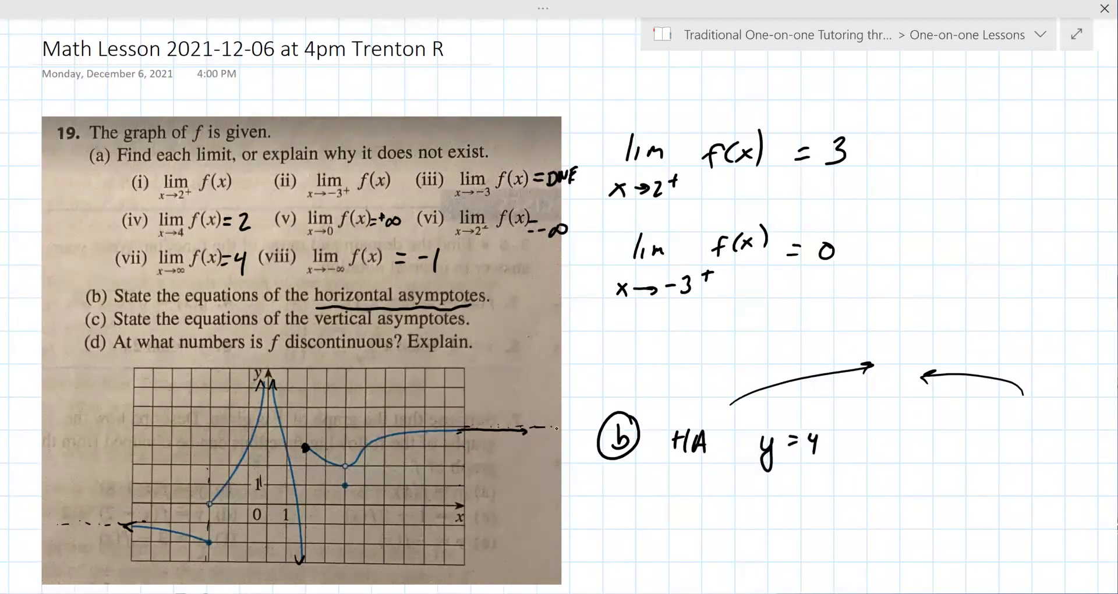
pyautogui.moveTo(459, 426); pyautogui.dragTo(546, 427)
pyautogui.moveTo(852, 461); pyautogui.dragTo(847, 478)
pyautogui.moveTo(886, 443); pyautogui.dragTo(899, 442)
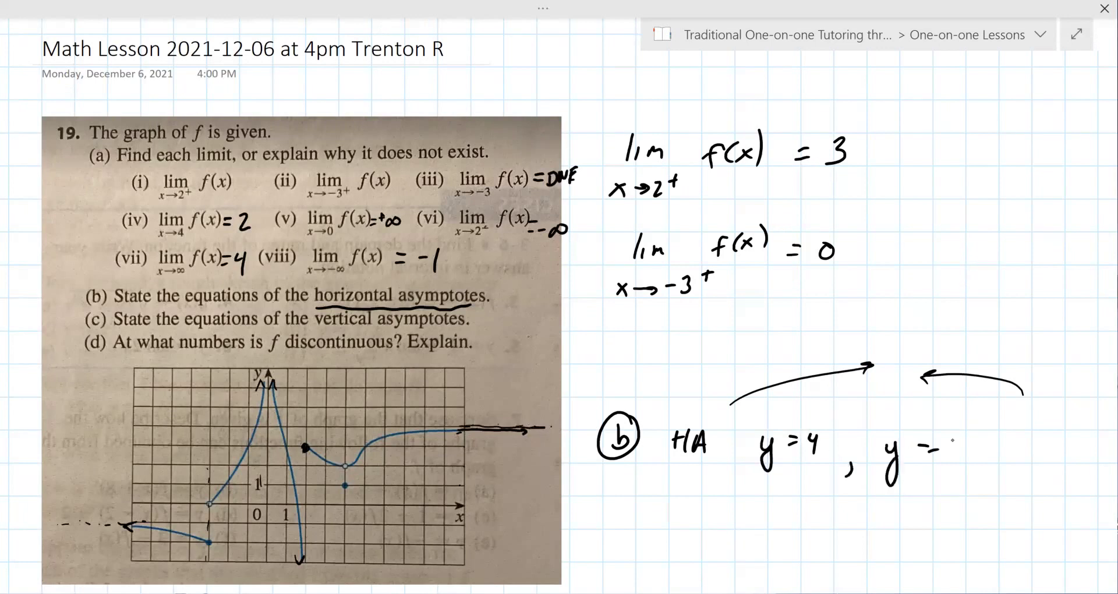